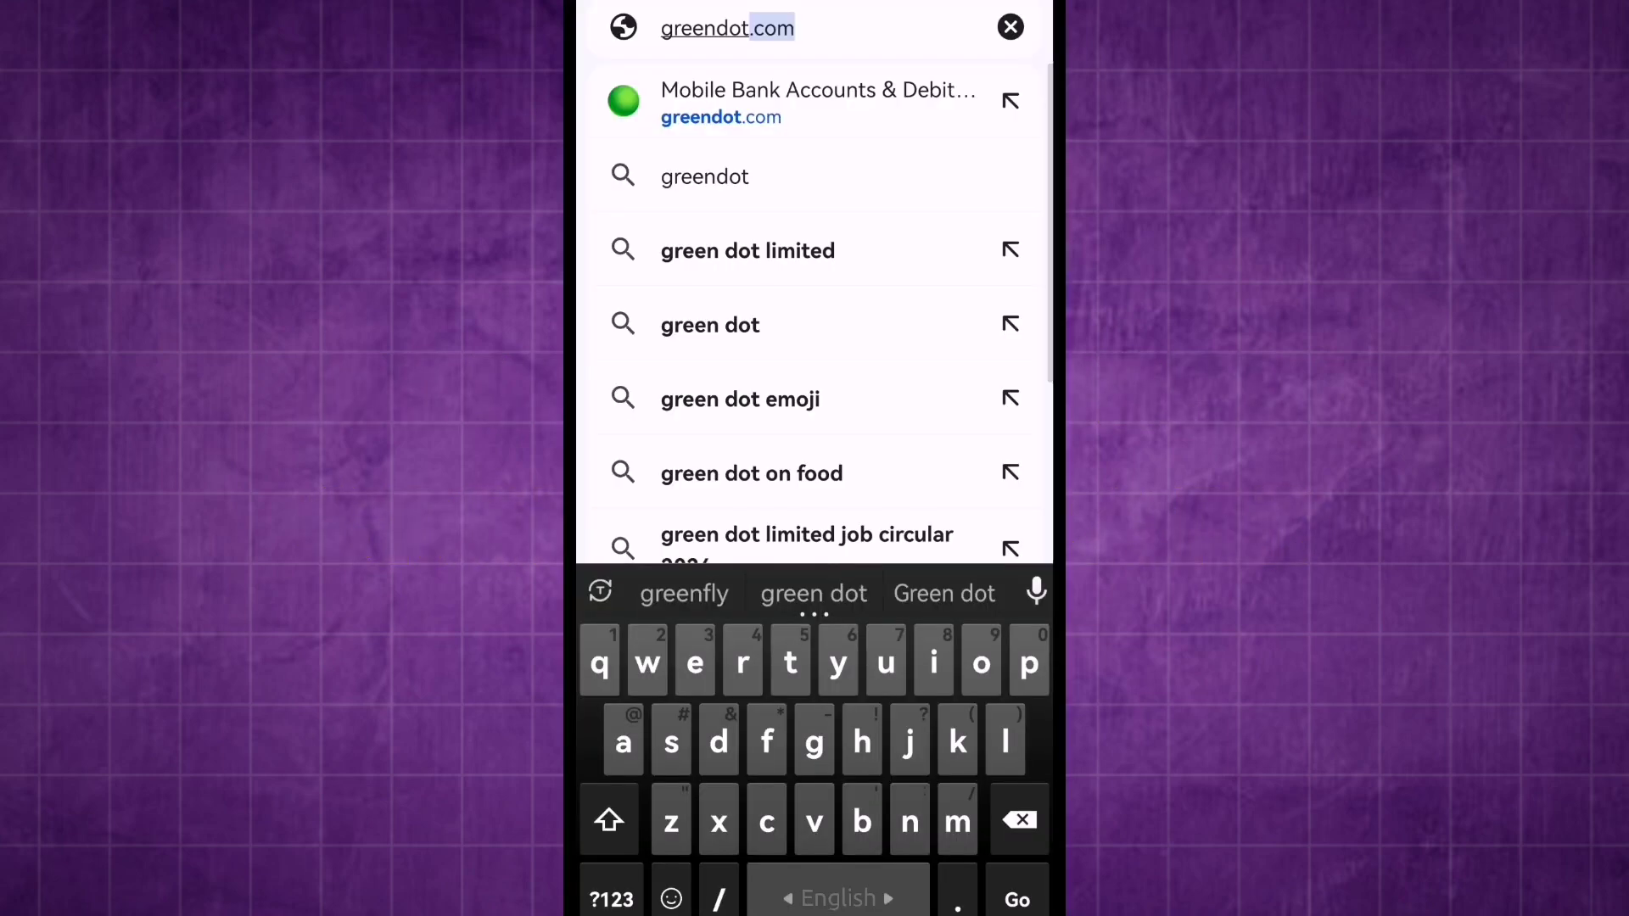
type("card")
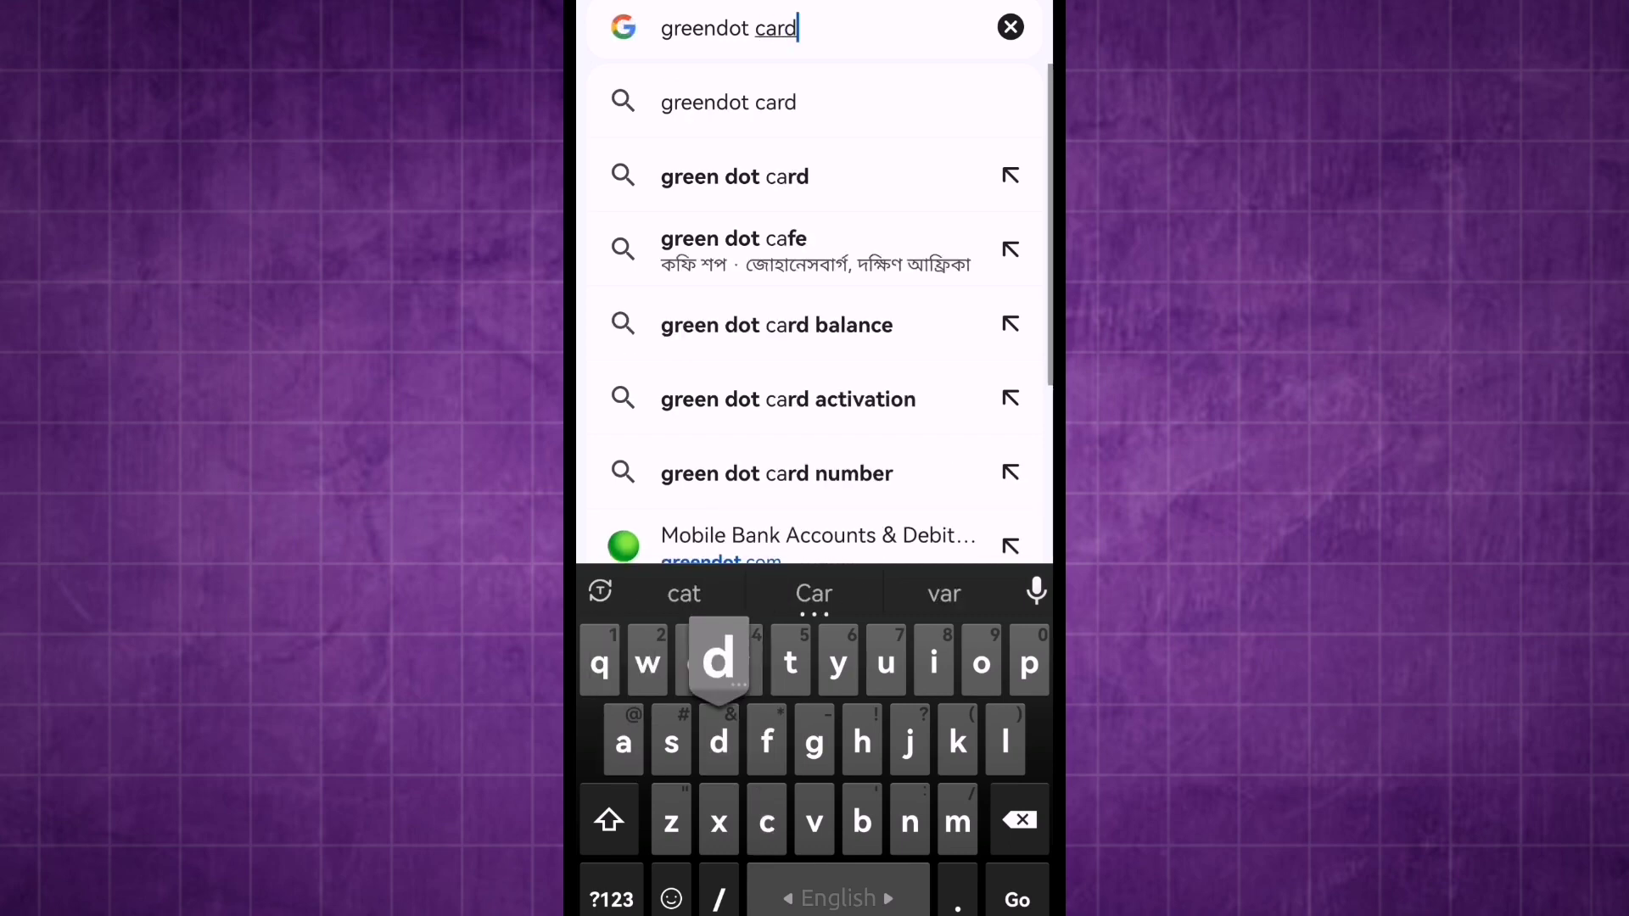
- Search Google for 'greendot card' and open the official Green Dot site from the results
key("Return")
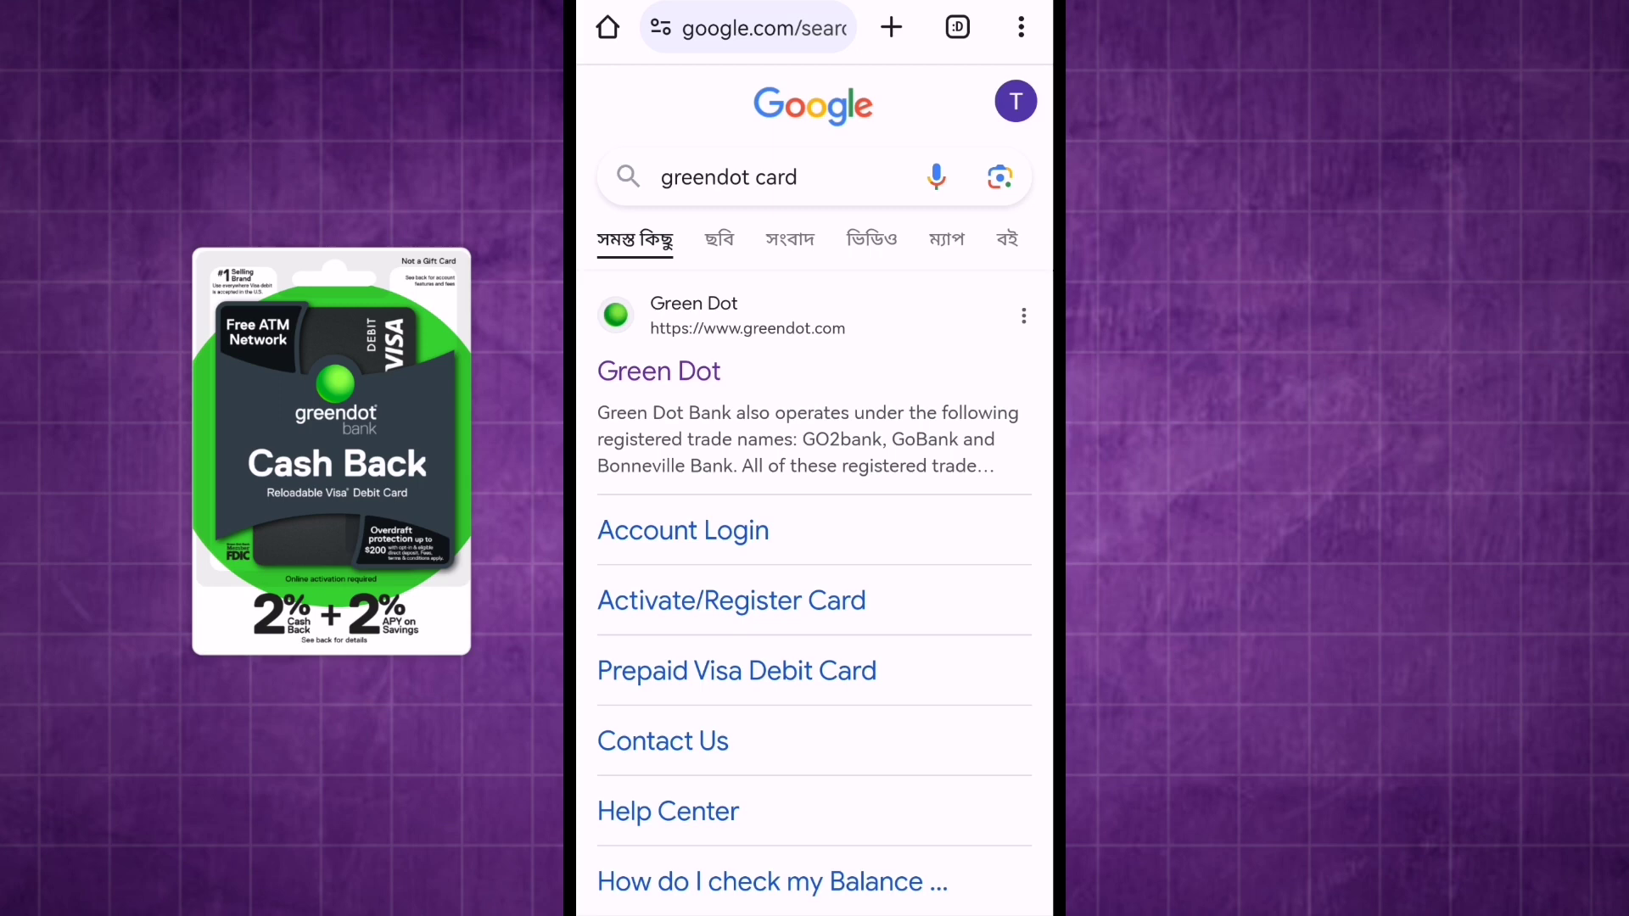
left_click(659, 371)
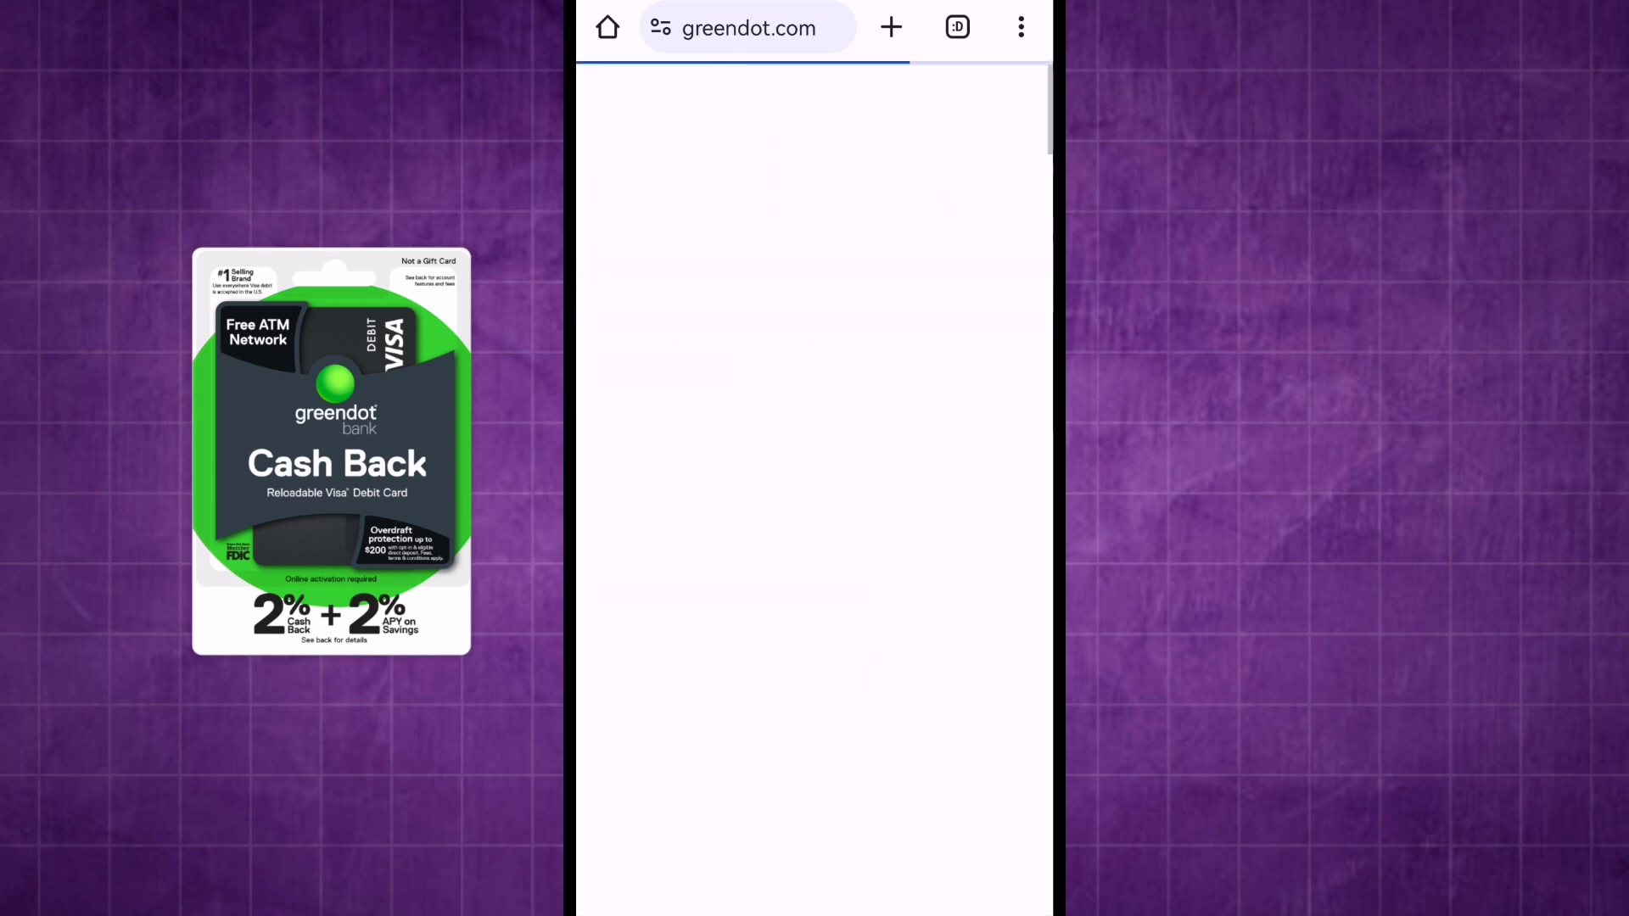
scroll(814, 510, "down", 2)
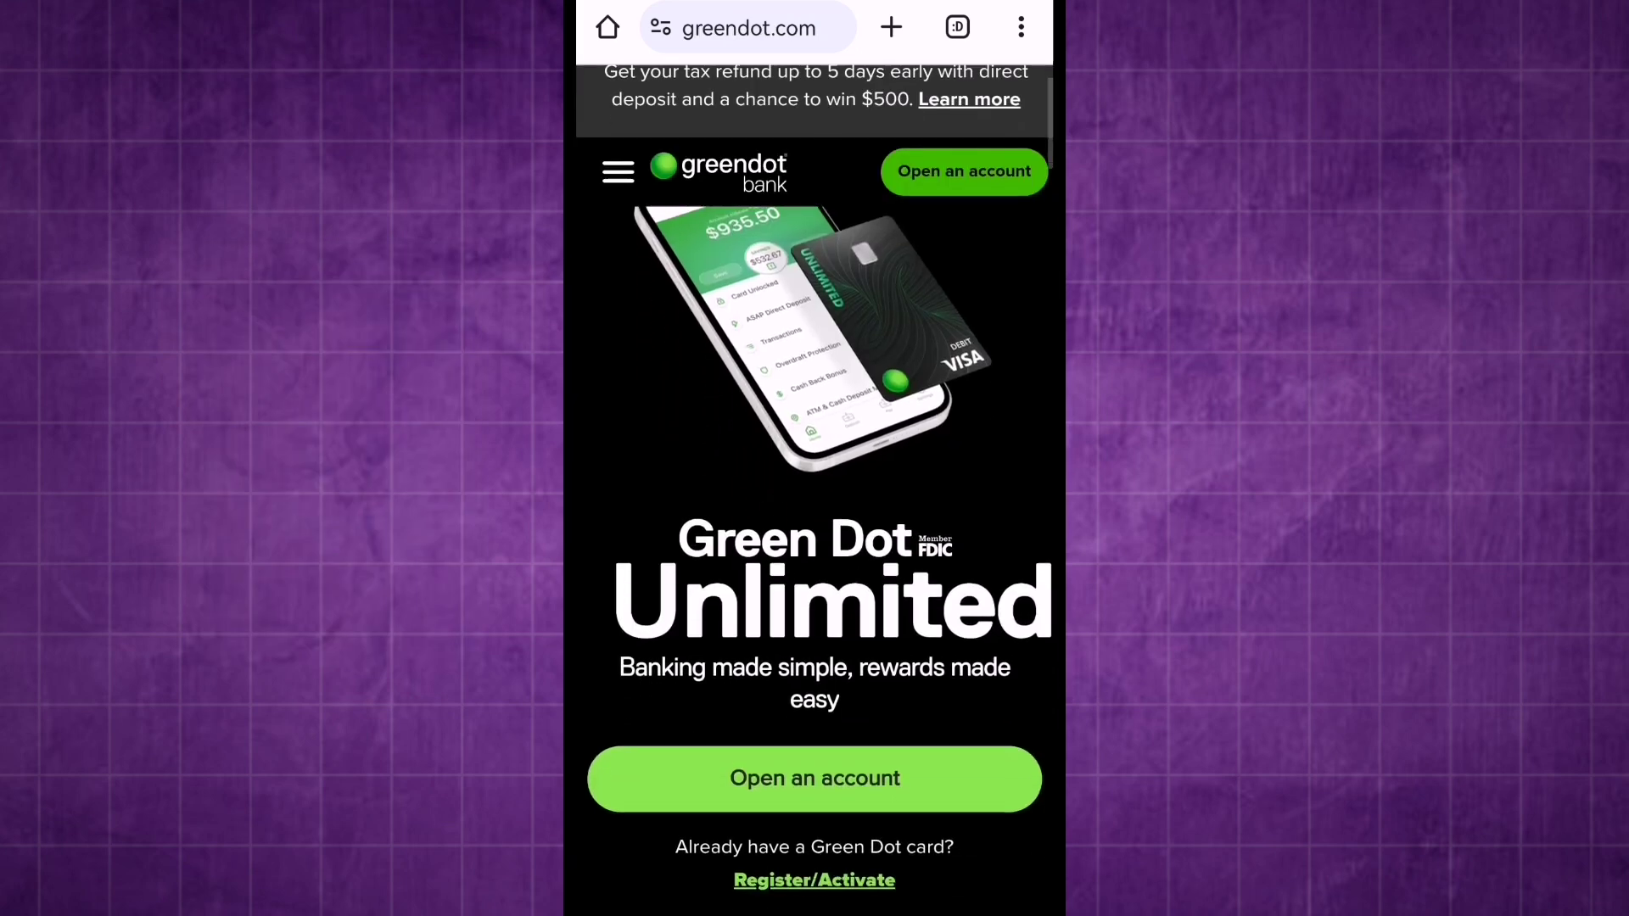
scroll(815, 509, "down", 2)
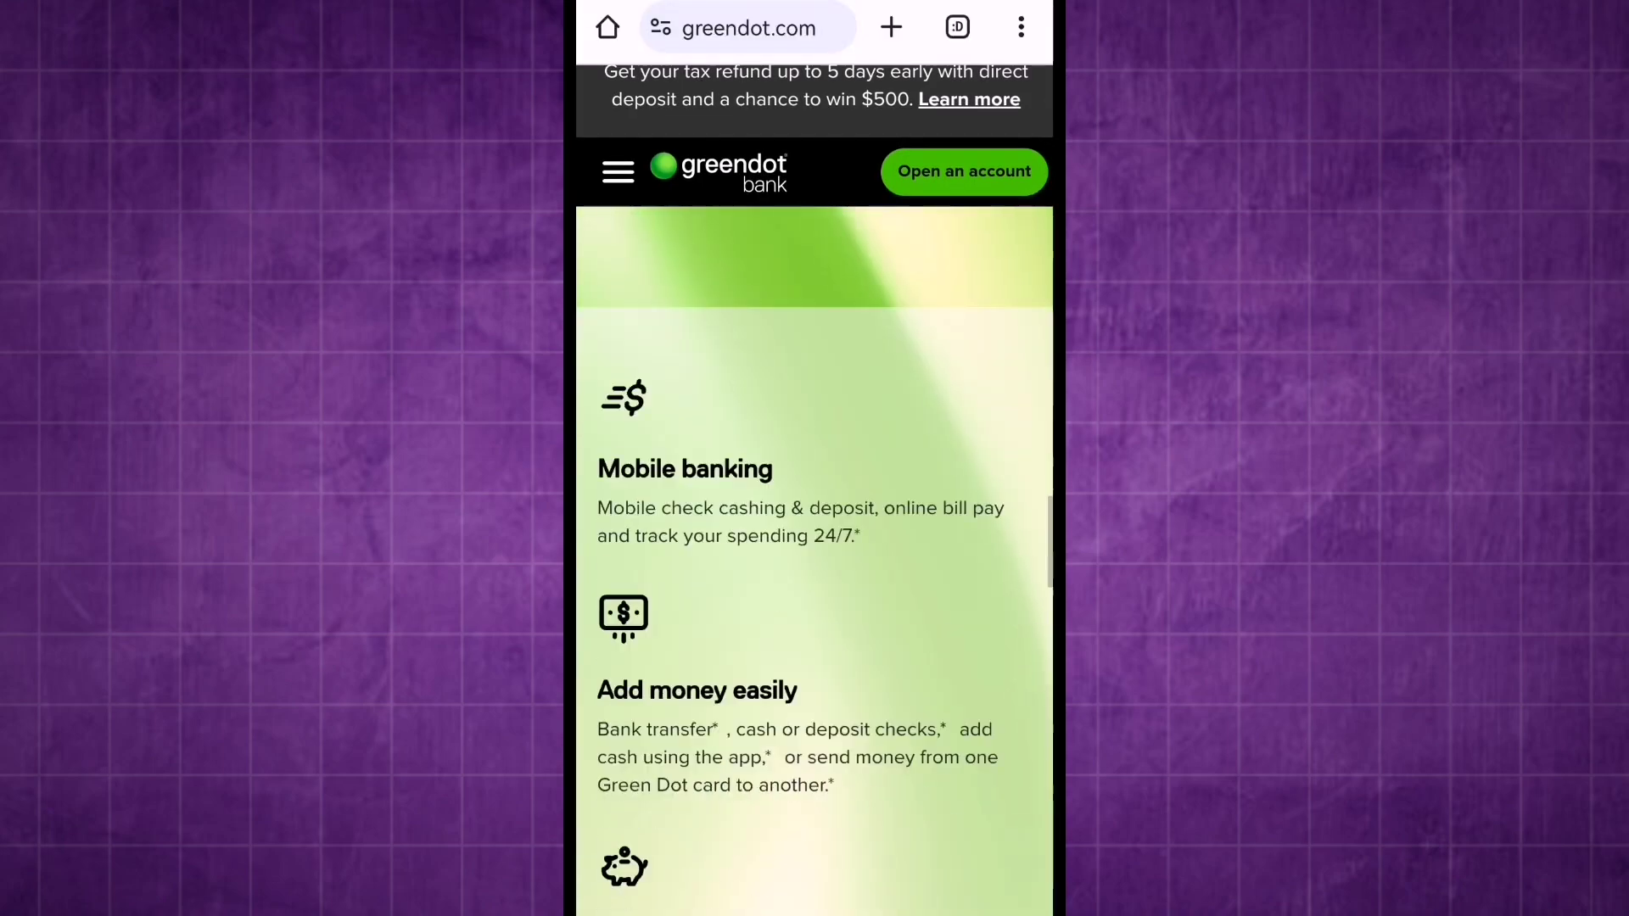
scroll(815, 560, "down", 10)
scroll(815, 560, "up", 1)
scroll(814, 560, "up", 2)
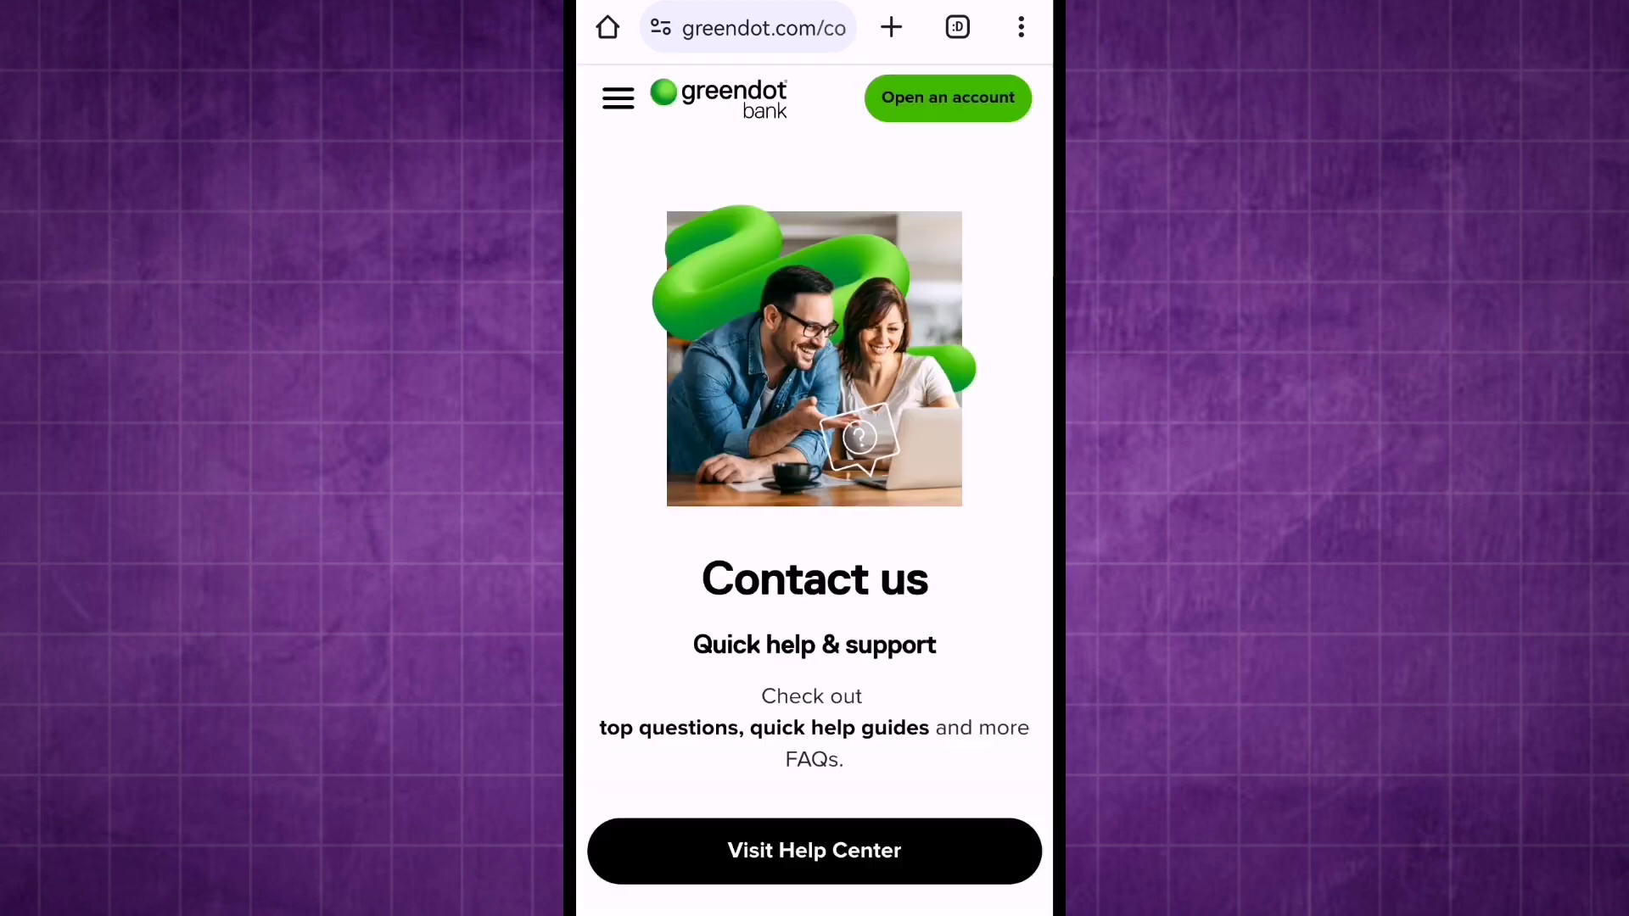
scroll(815, 509, "down", 1)
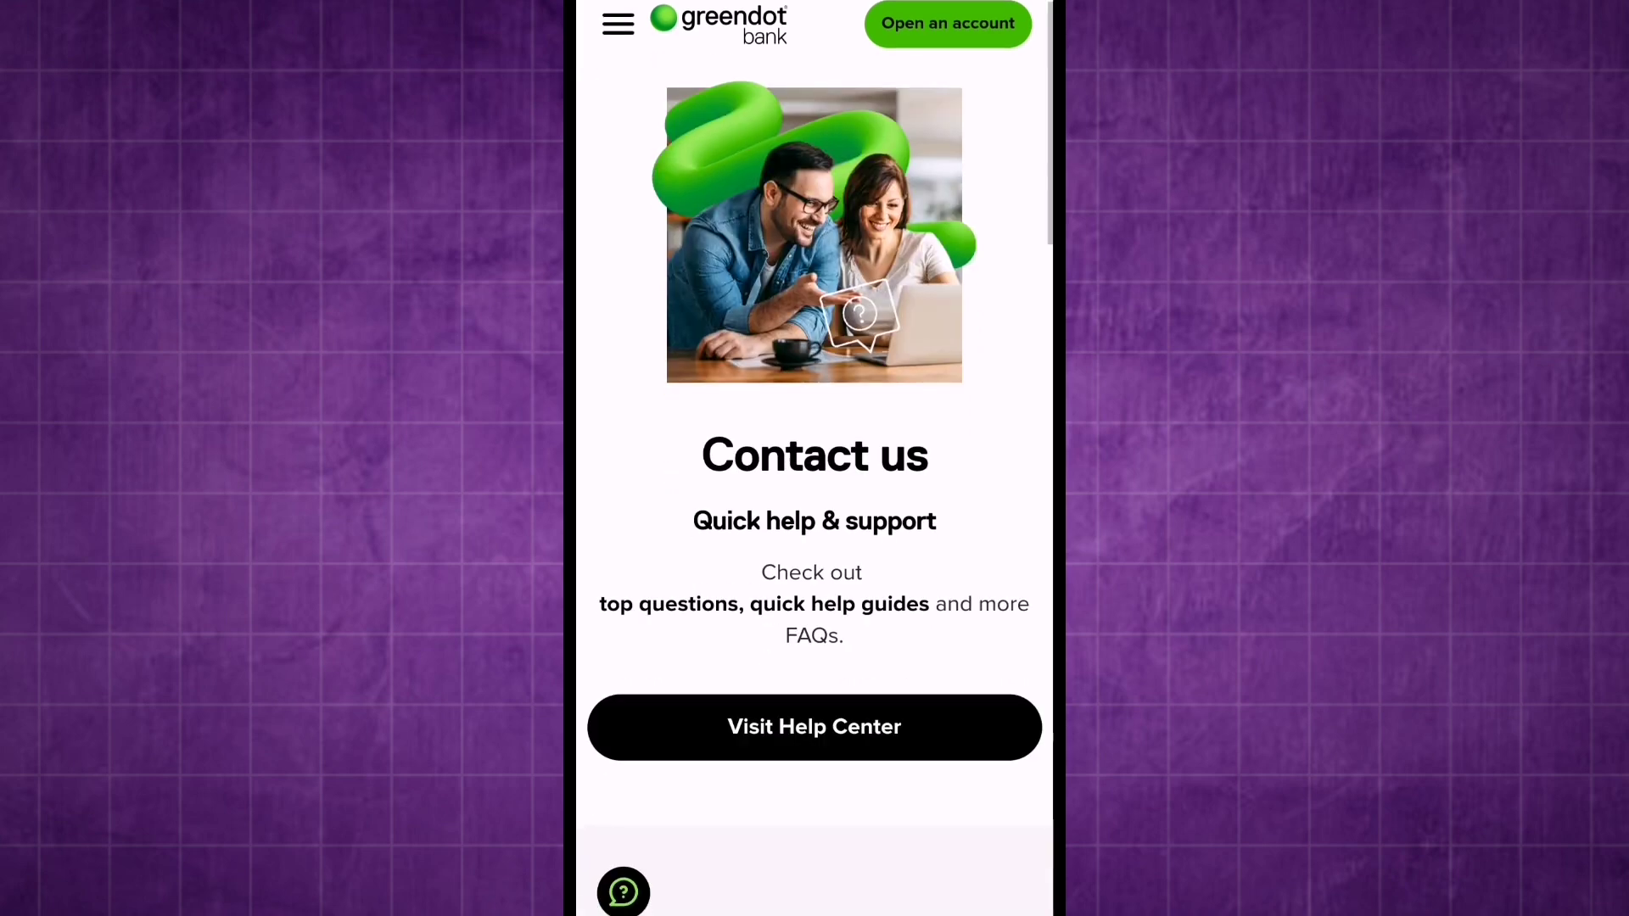
scroll(815, 509, "down", 2)
scroll(816, 509, "down", 3)
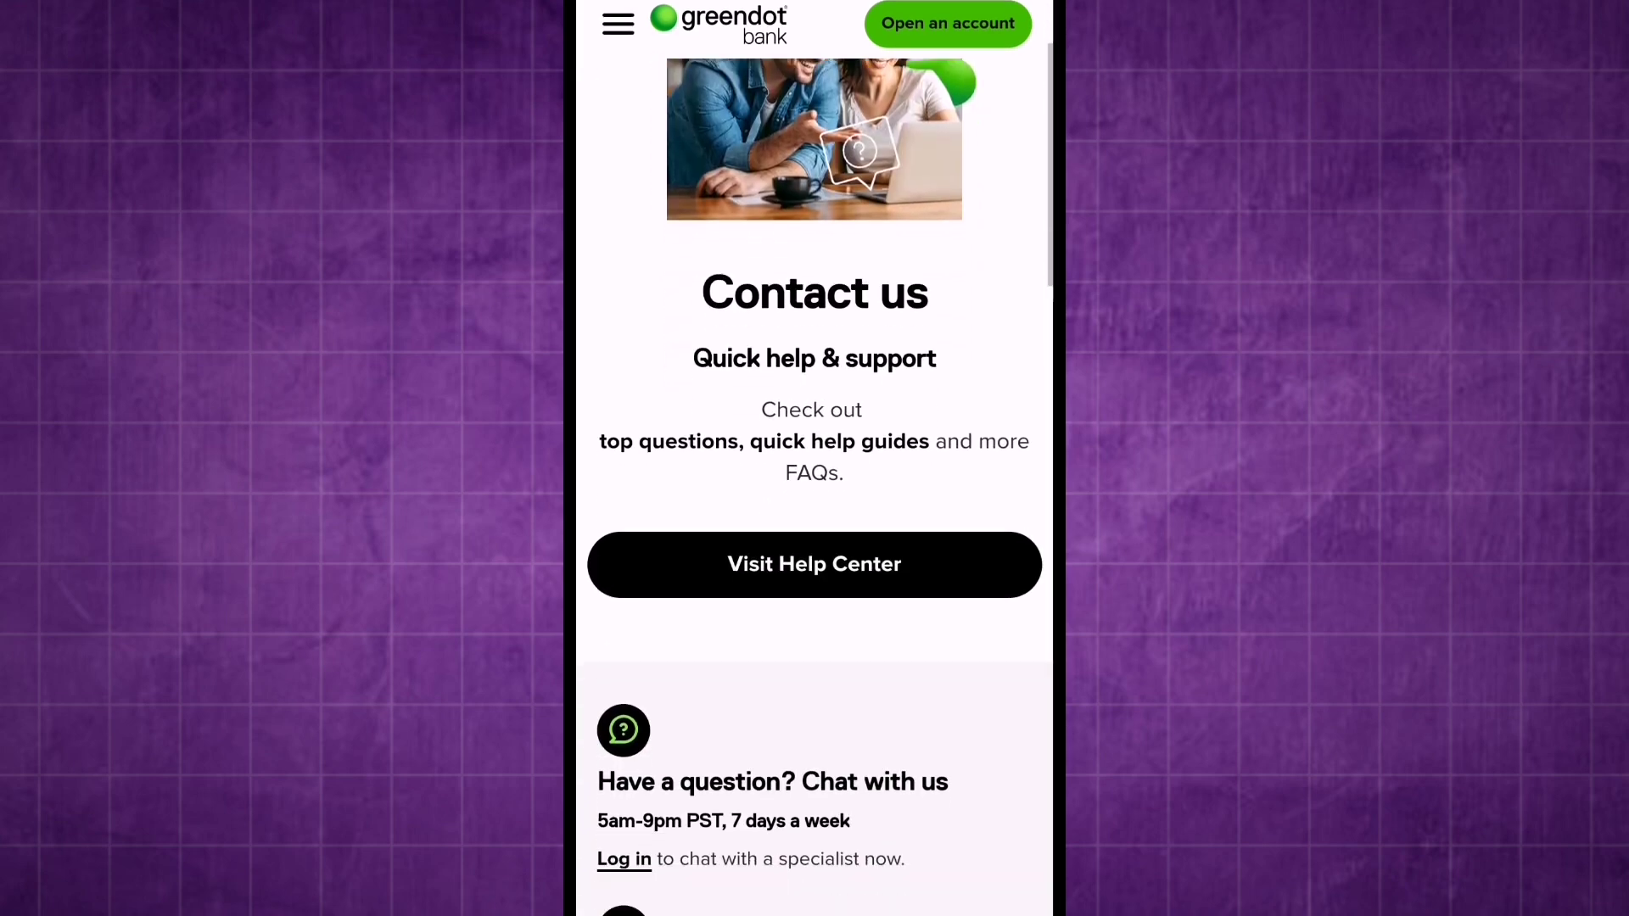
scroll(815, 509, "down", 1)
scroll(814, 509, "down", 1)
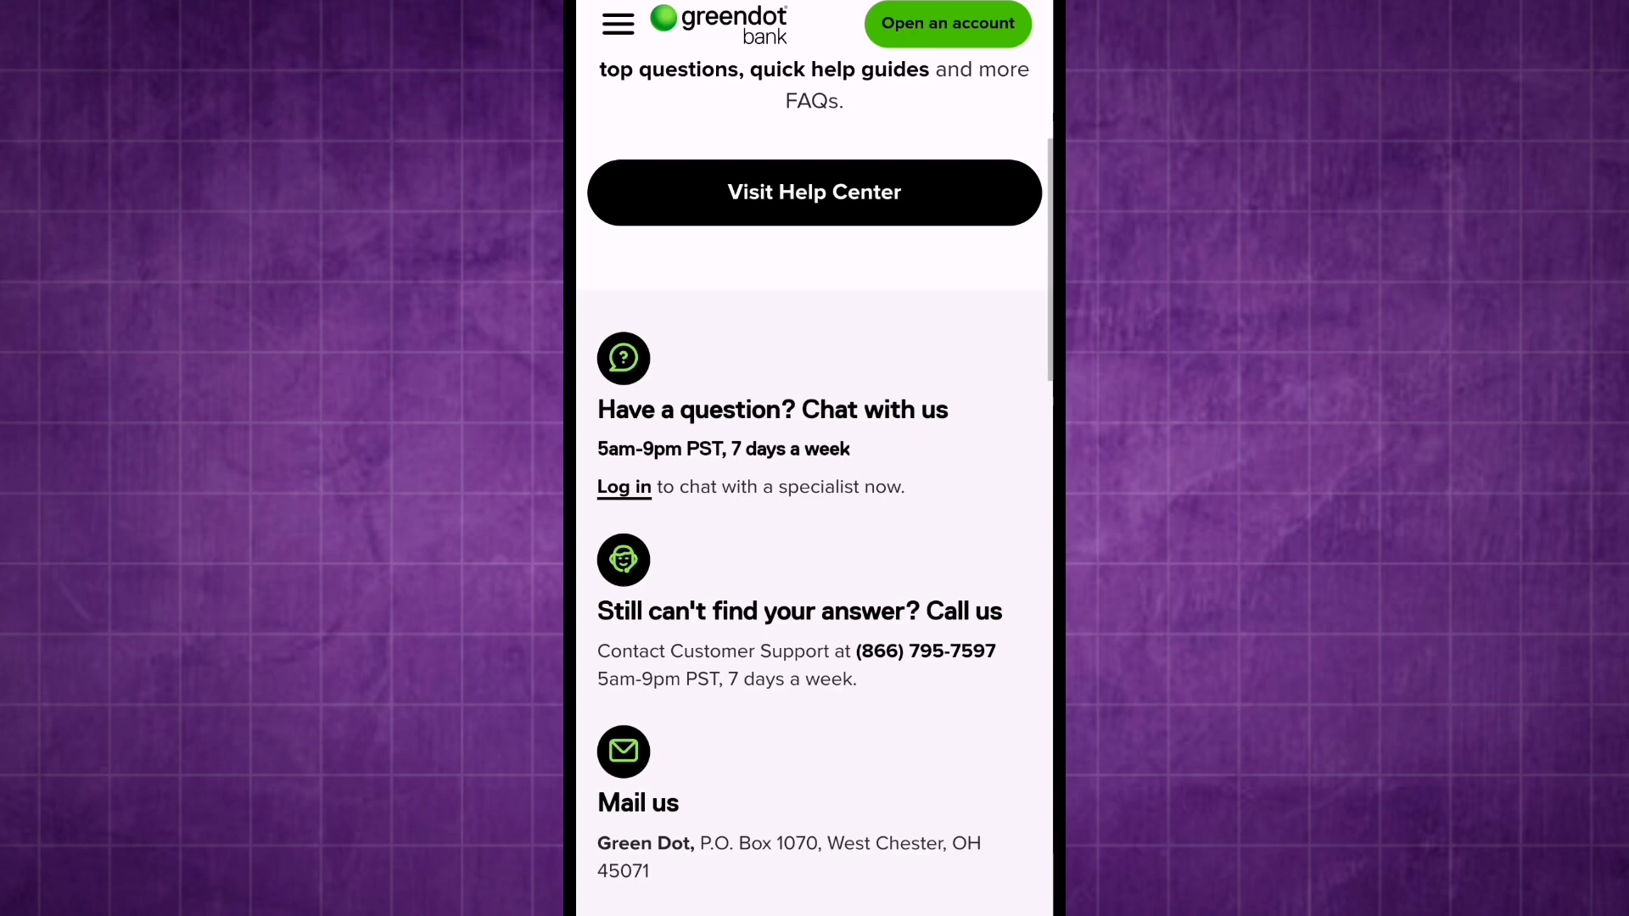
scroll(815, 510, "up", 2)
scroll(815, 510, "down", 3)
scroll(815, 510, "up", 1)
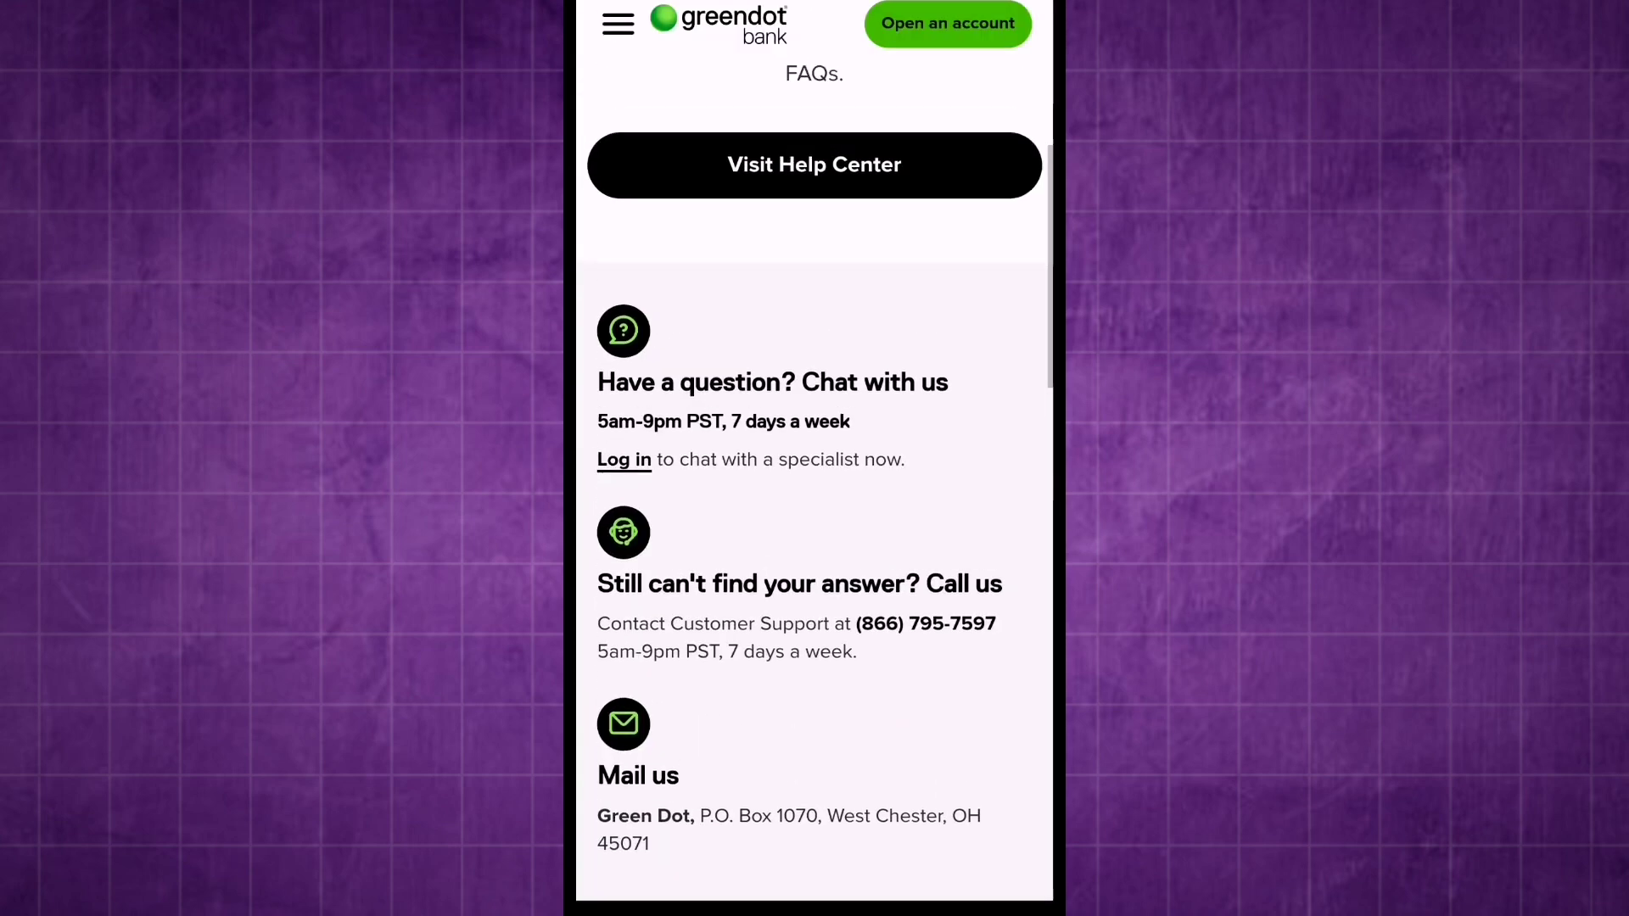
scroll(815, 509, "up", 3)
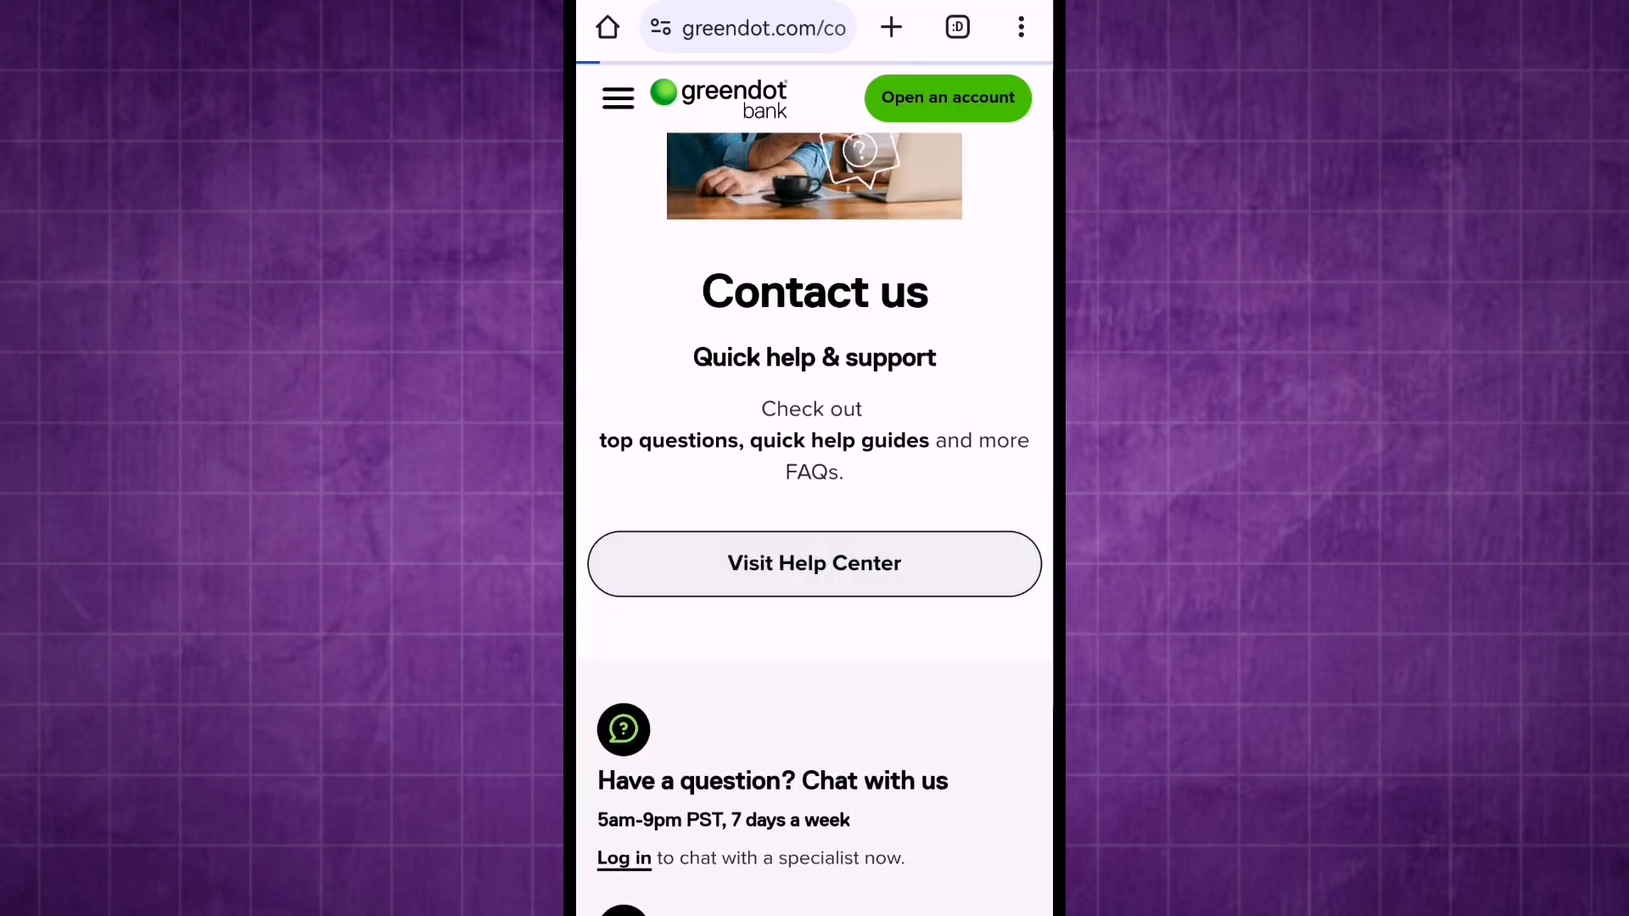